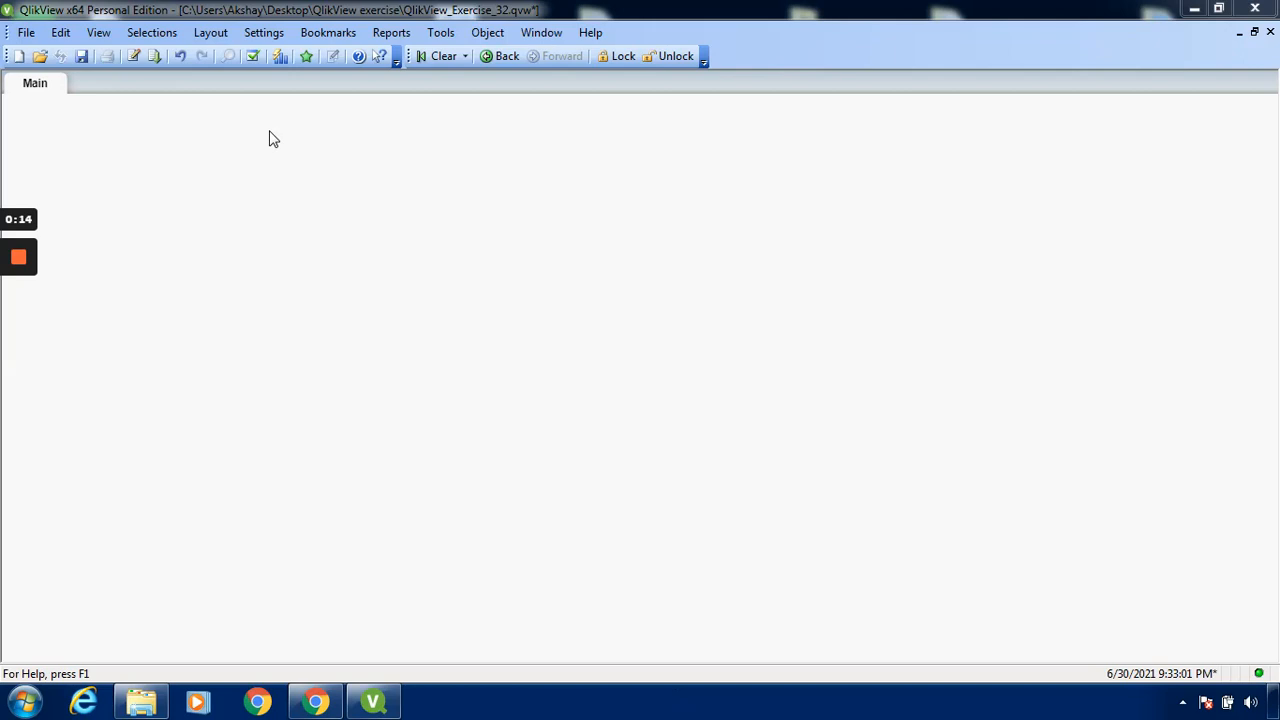
left_click(156, 58)
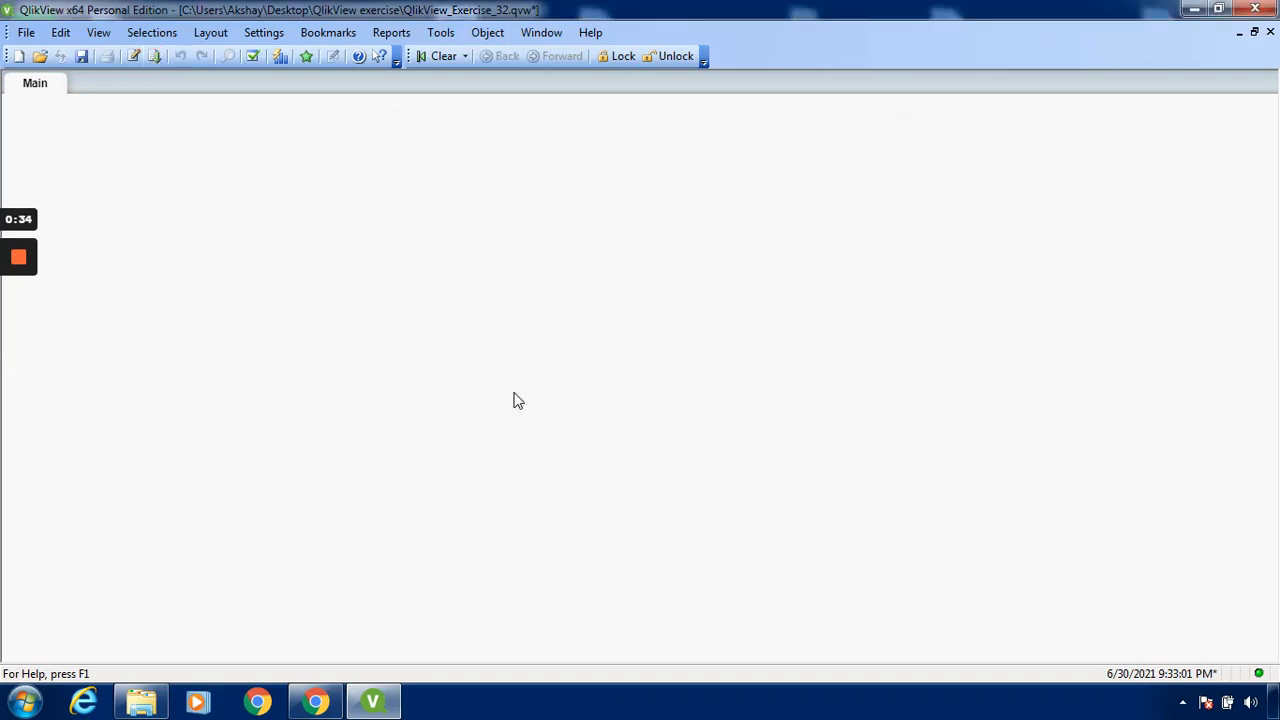
right_click(407, 291)
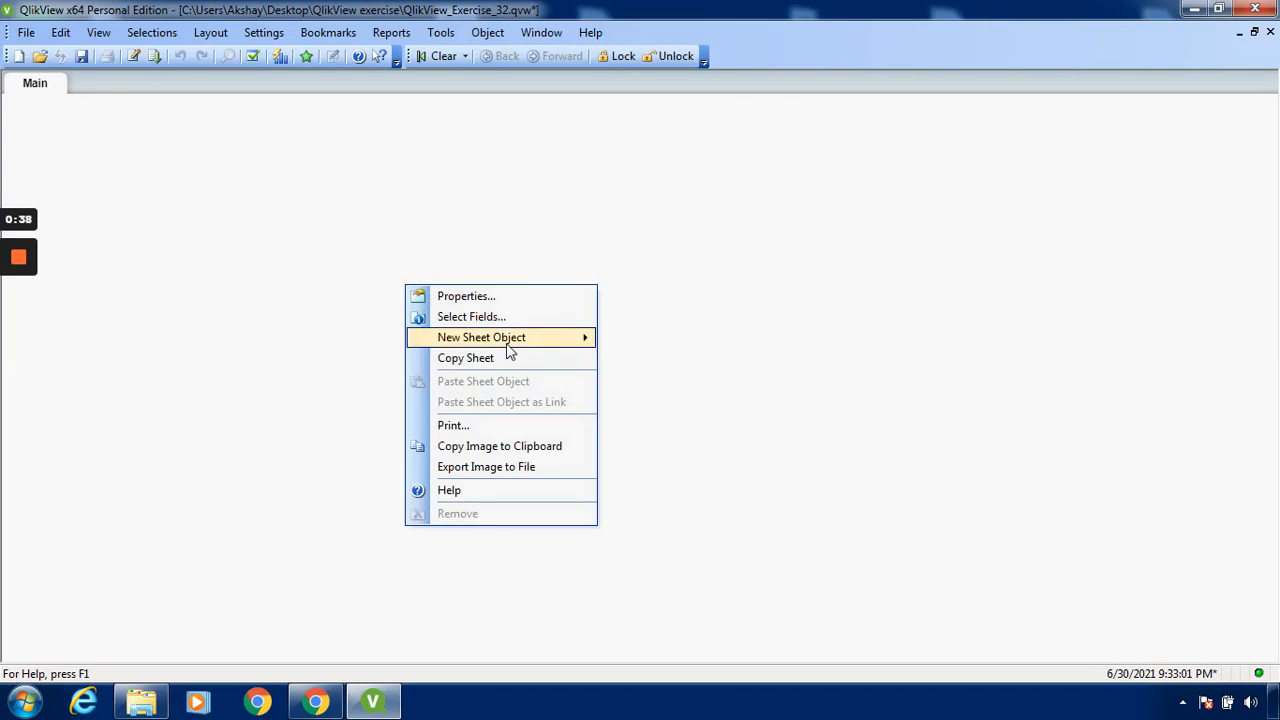
mouse_move(510, 348)
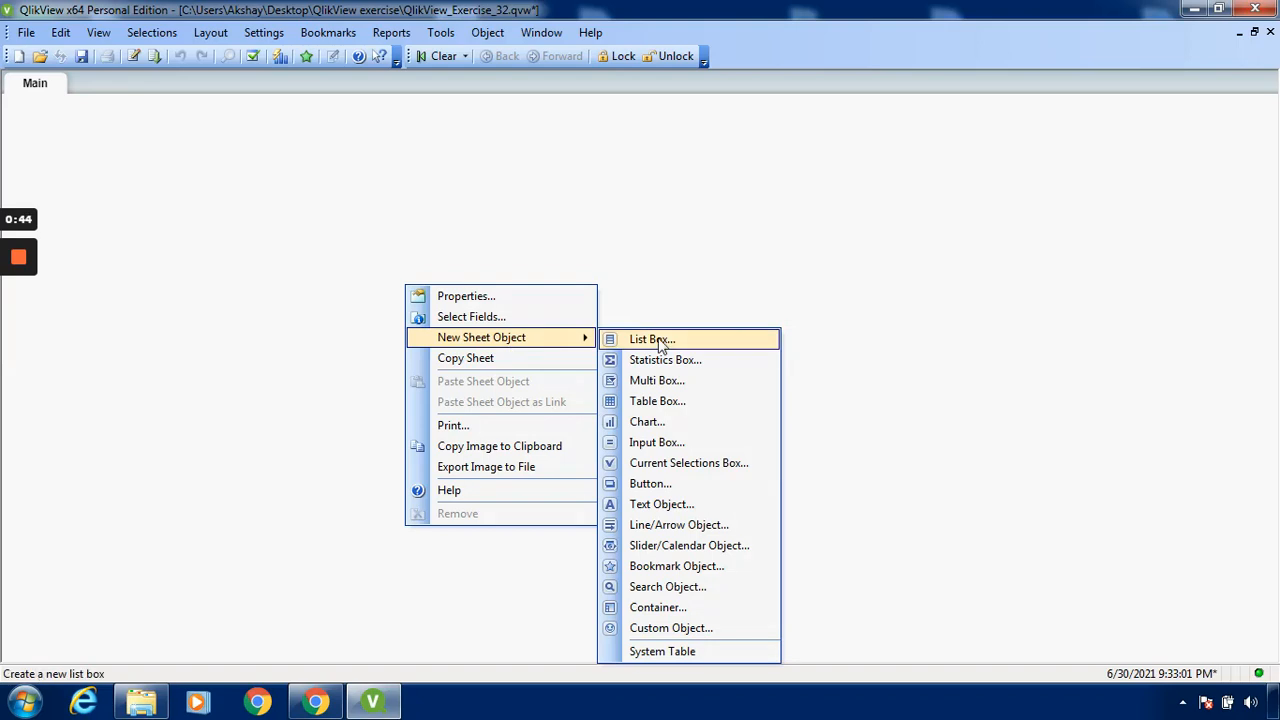
left_click(658, 549)
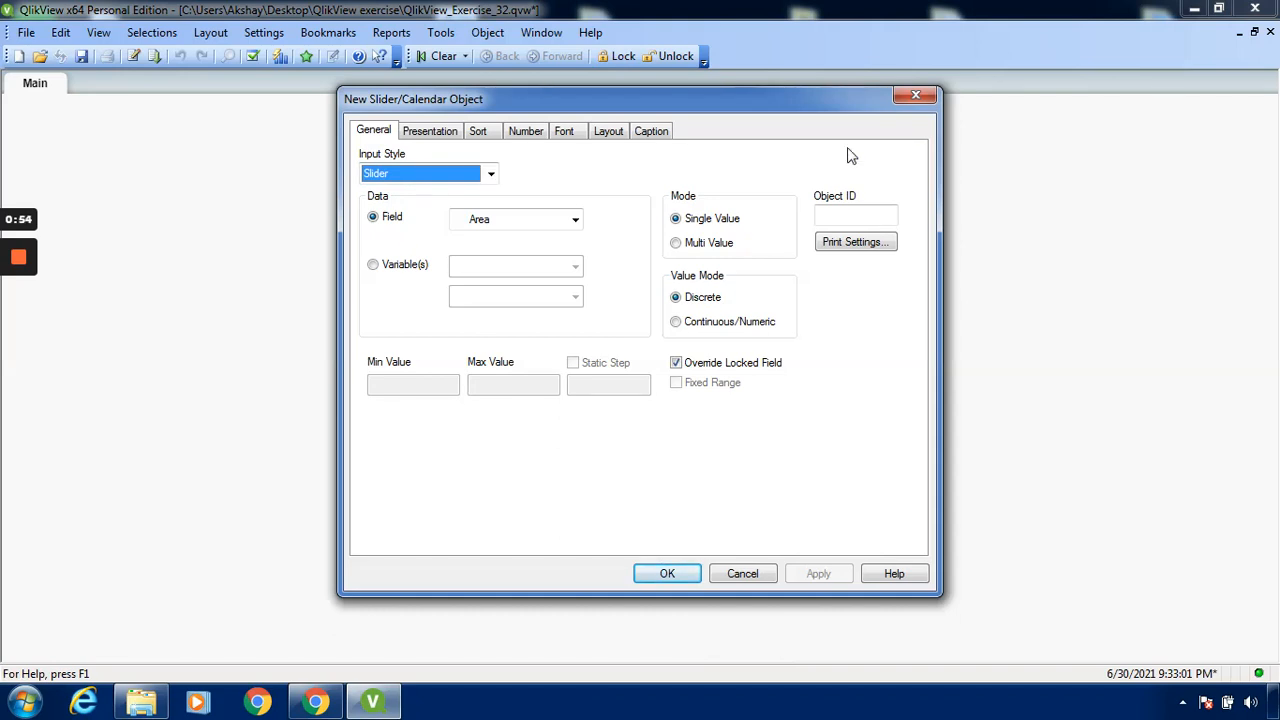
left_click(913, 97)
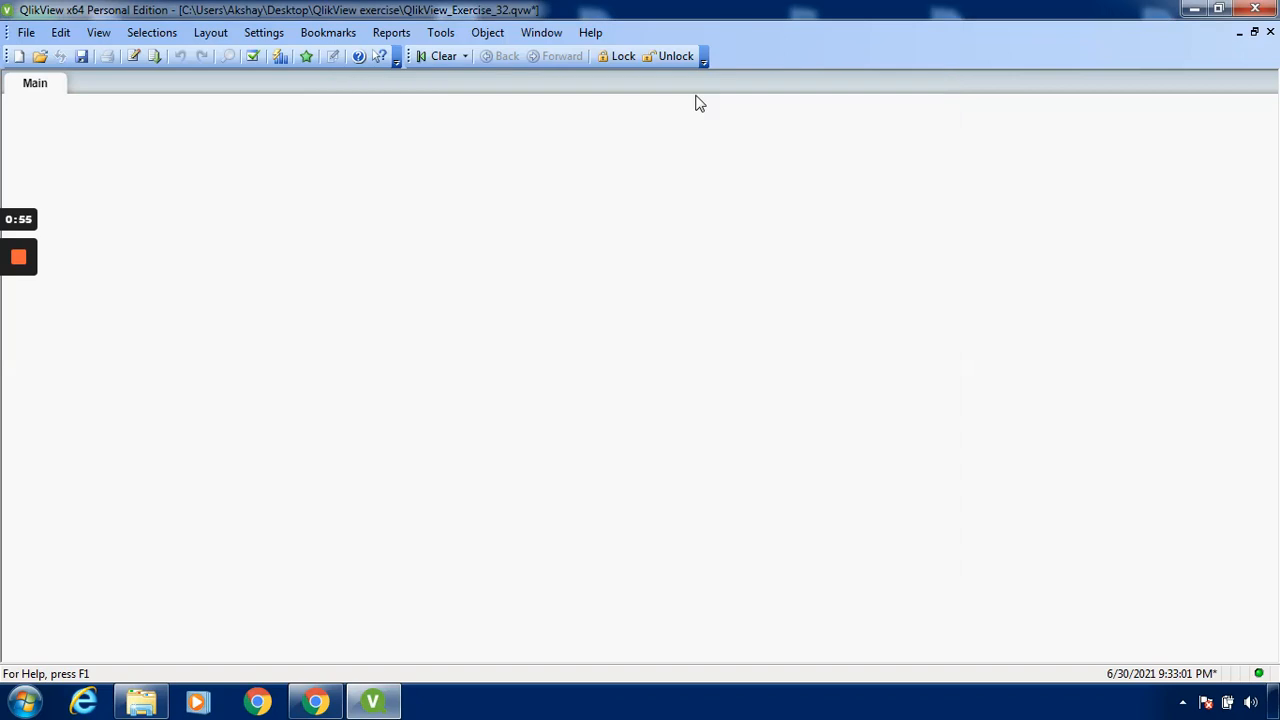
Step: Review the document's load script for Sales 2017 - Copy.xlsx, check the local table files, and accept the script
left_click(24, 33)
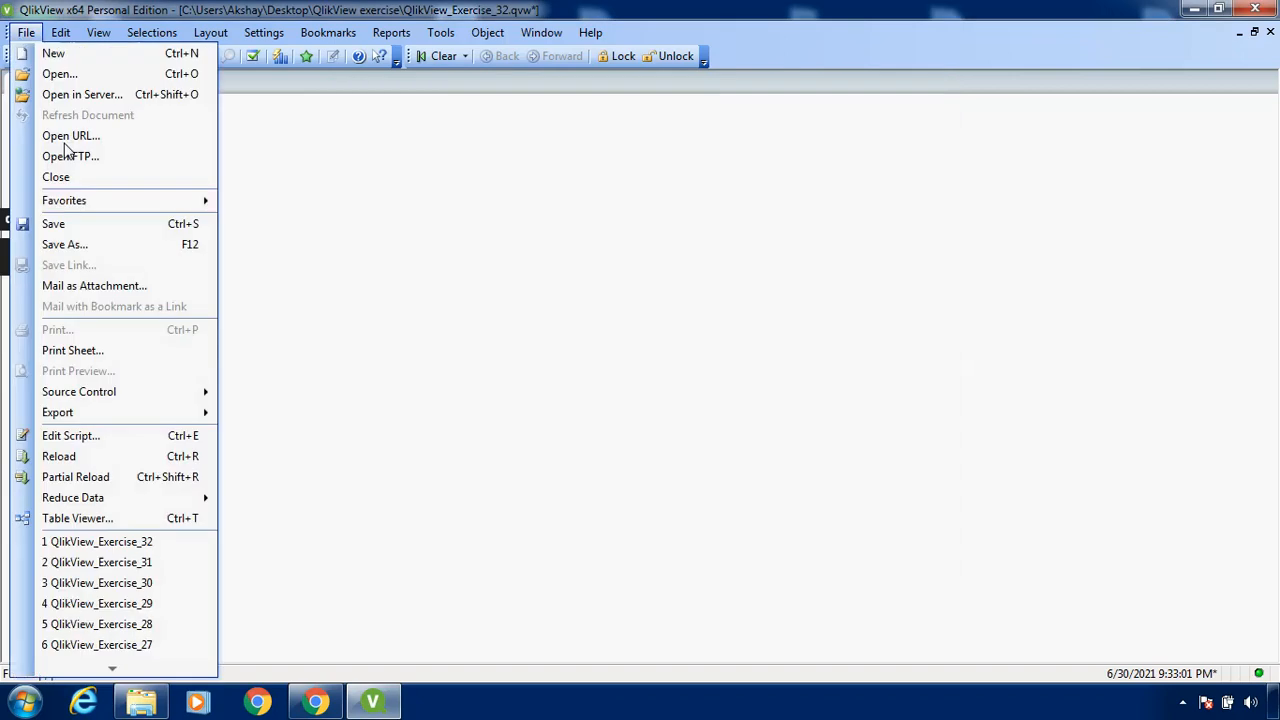
left_click(79, 437)
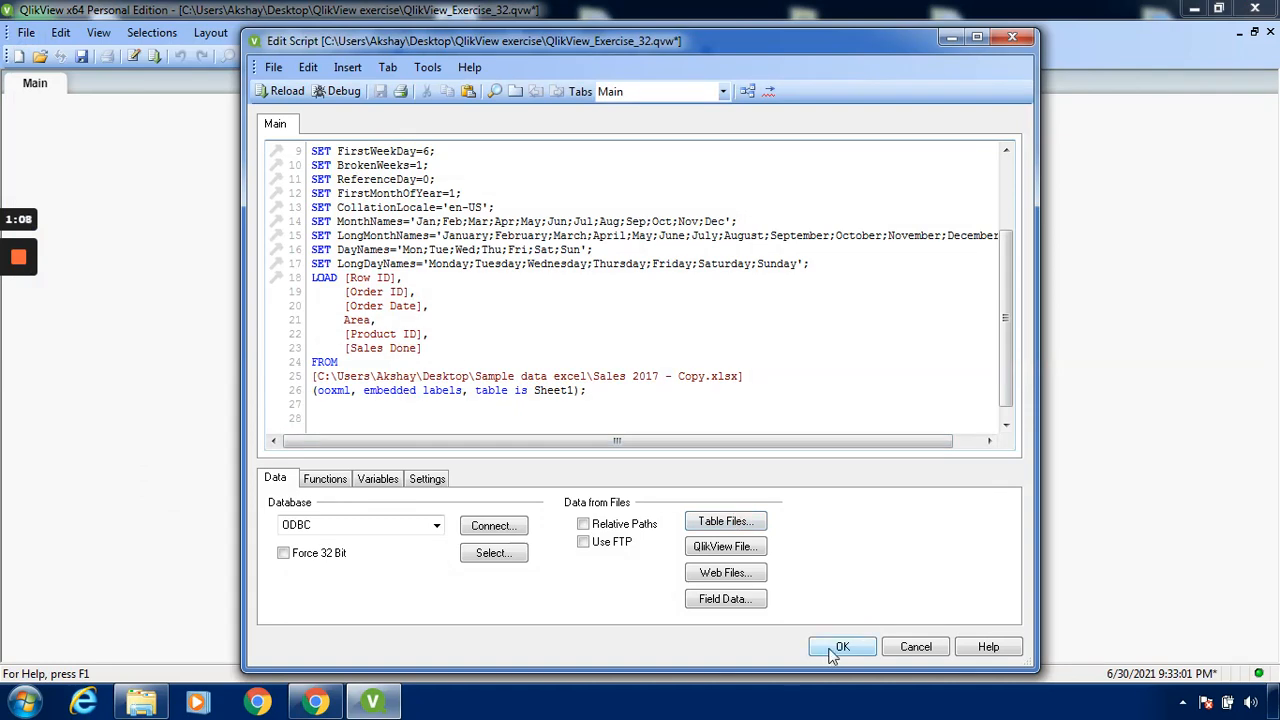
left_click(752, 531)
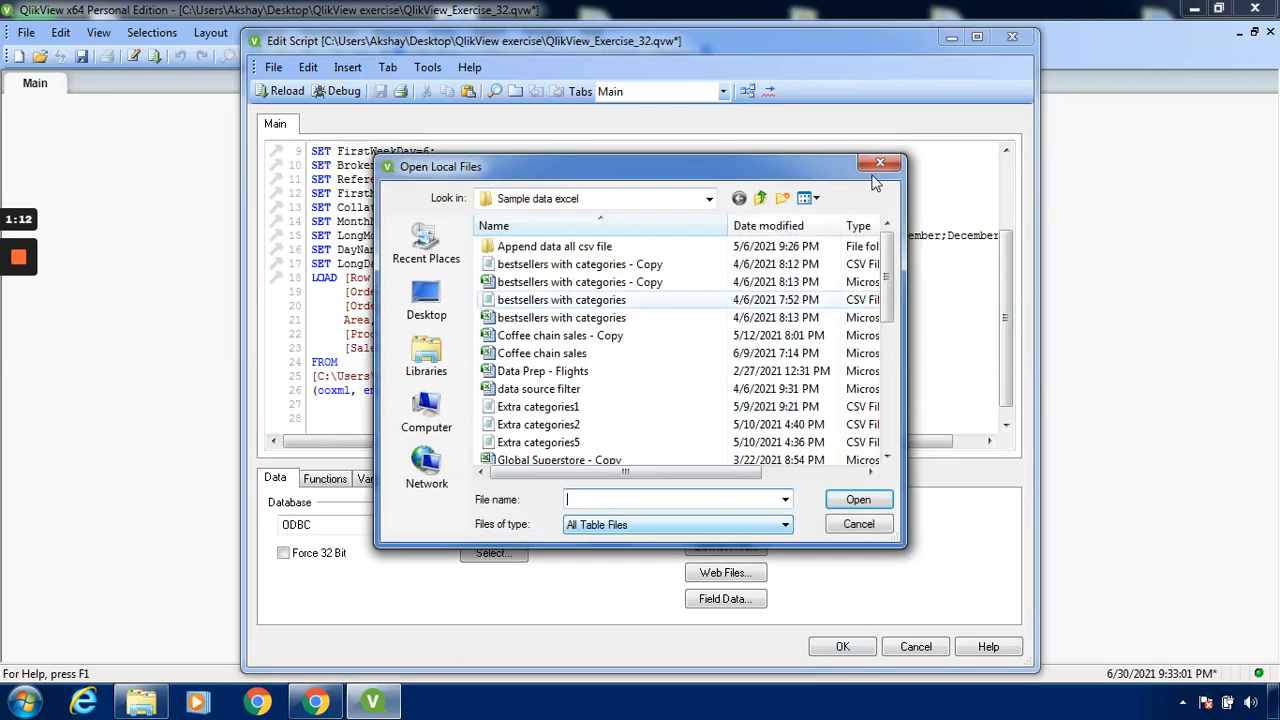
left_click(880, 163)
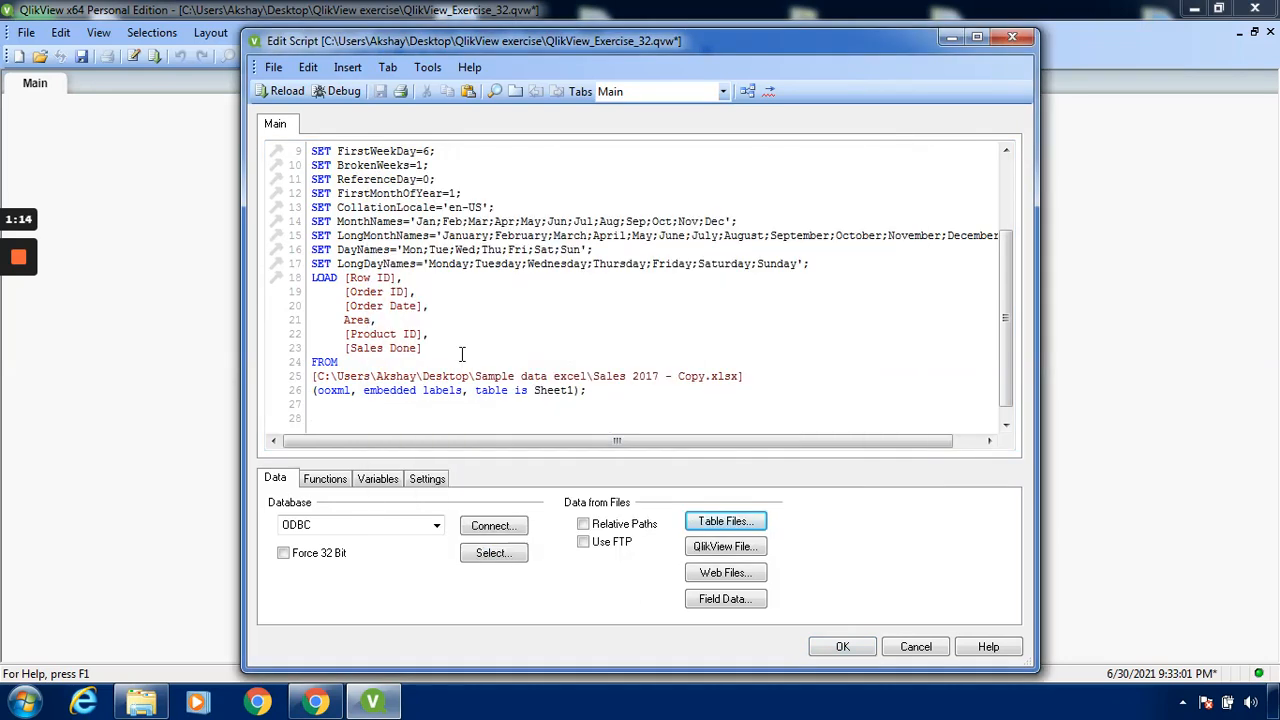
left_click(432, 305)
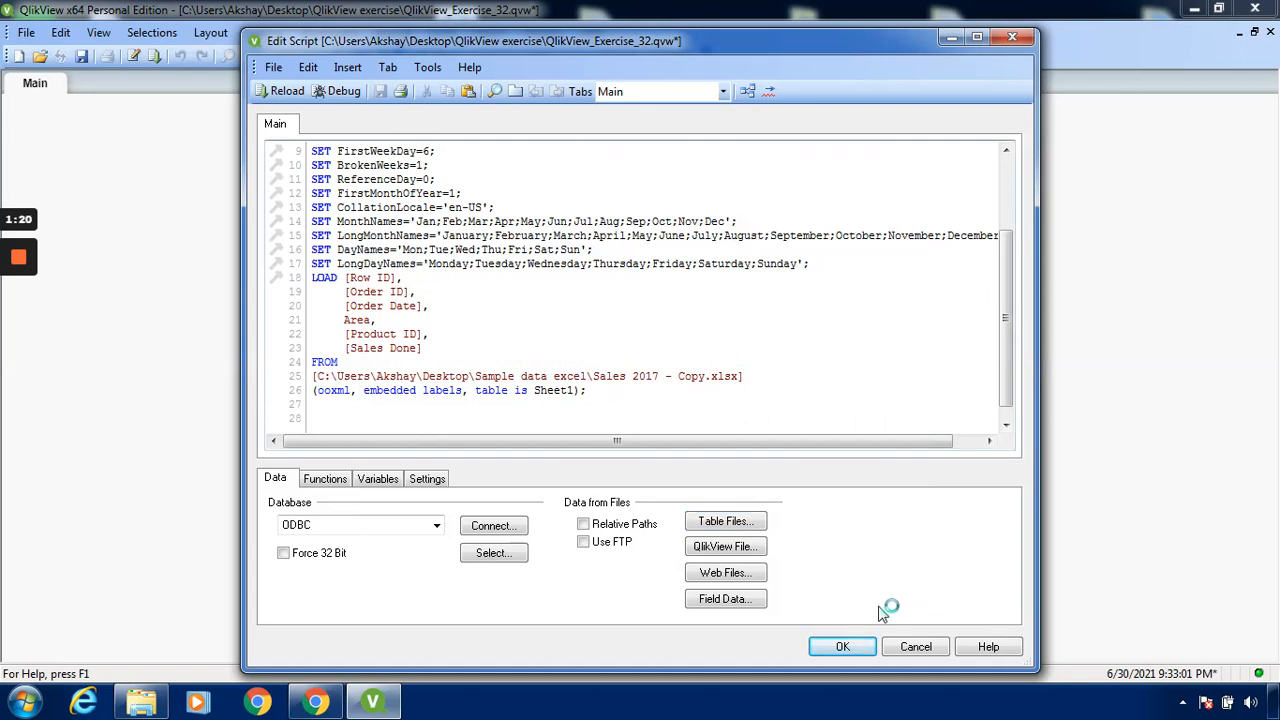
left_click(836, 646)
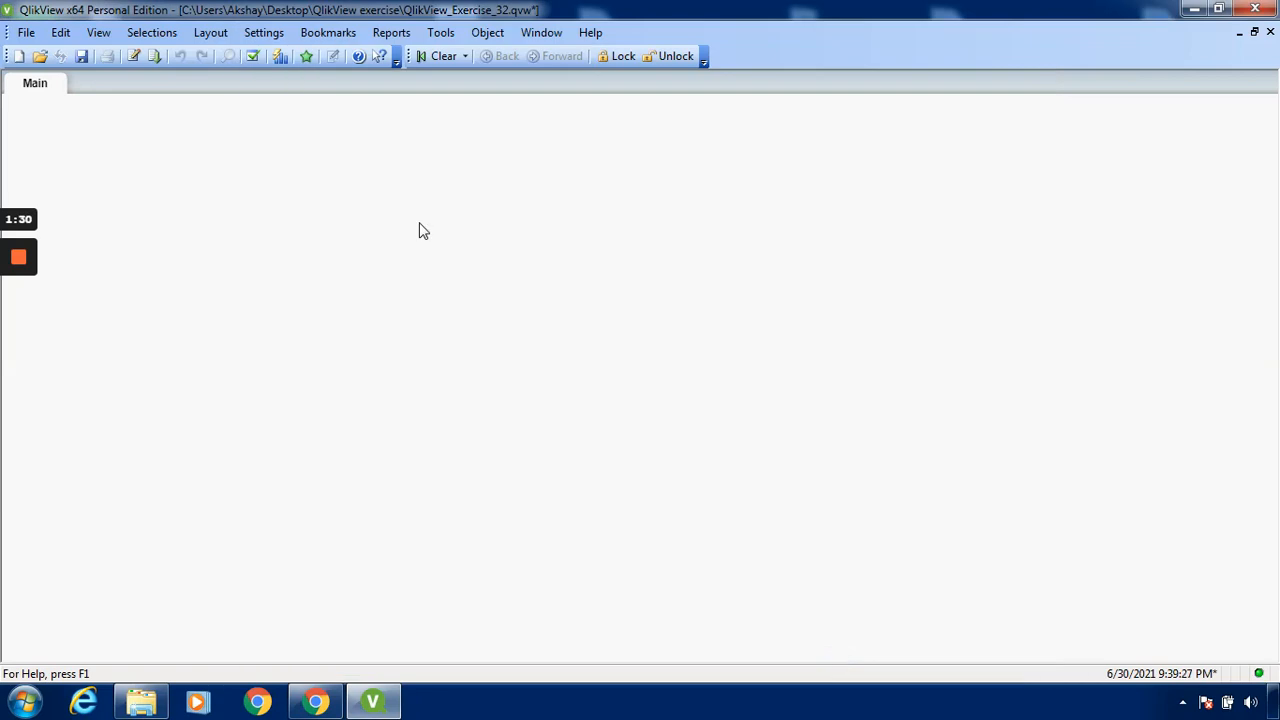
right_click(419, 228)
left_click(481, 236)
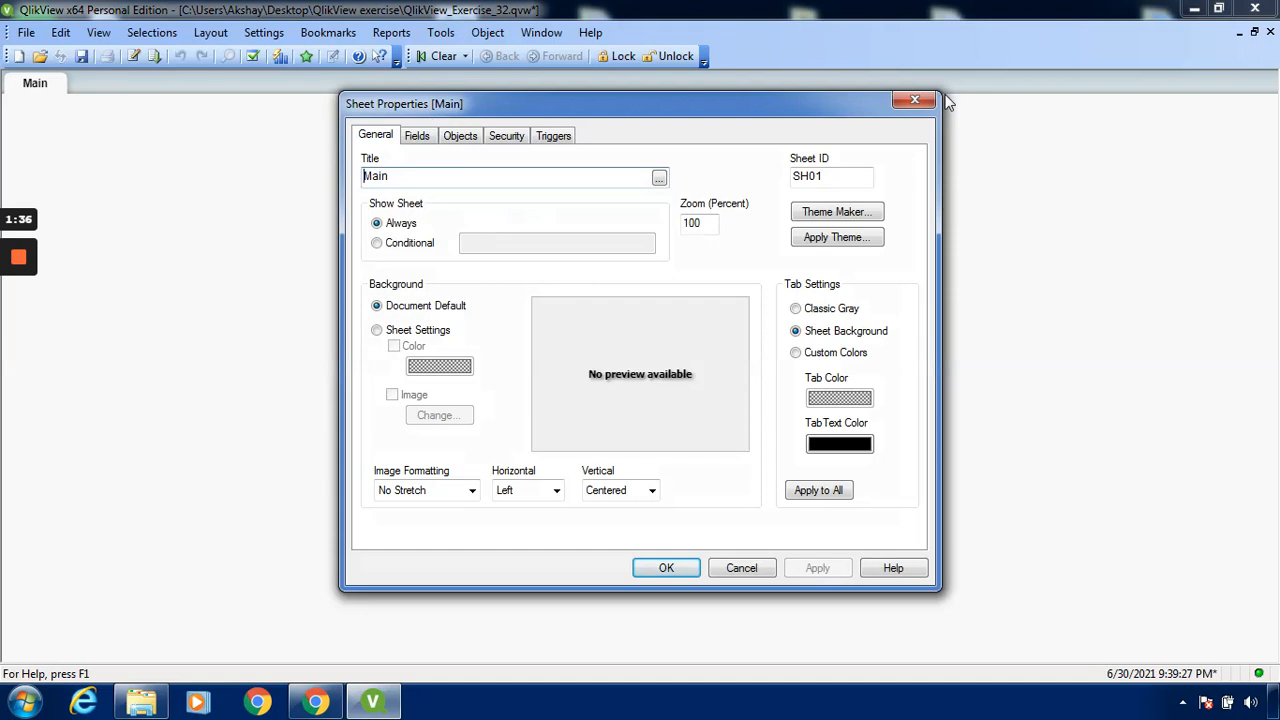
left_click(914, 99)
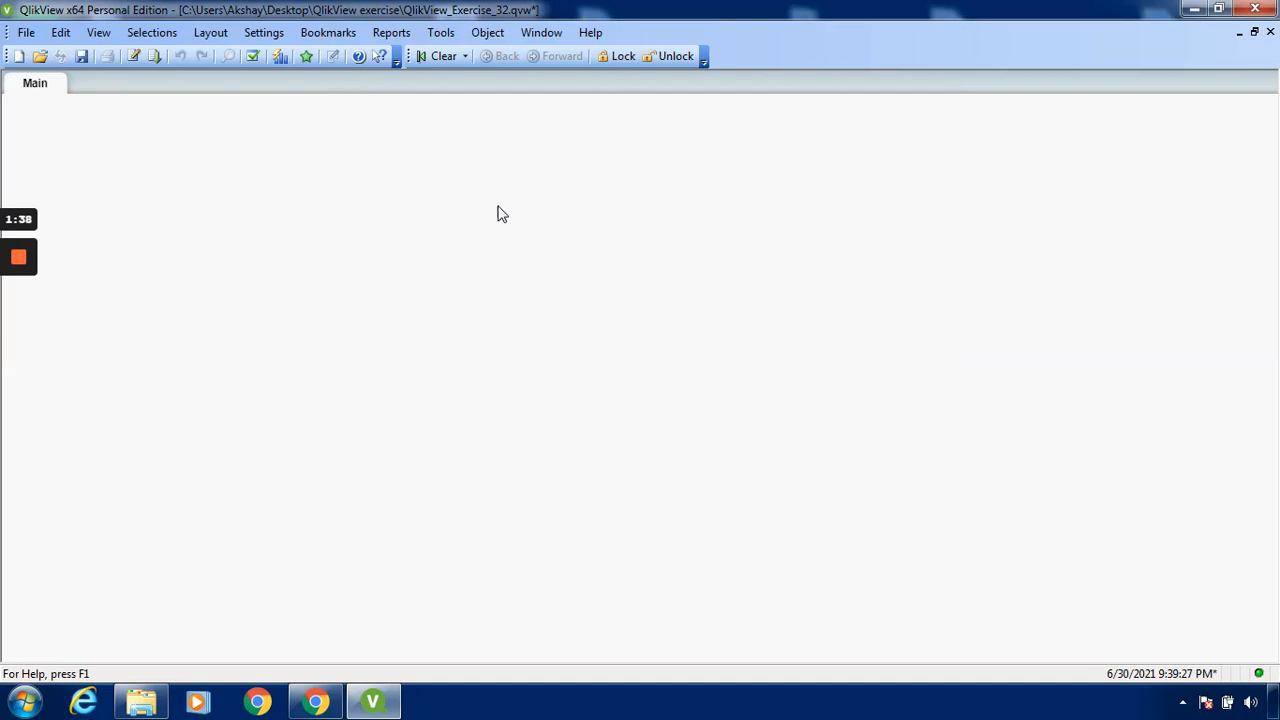
Step: Start a new Slider/Calendar object on the Main sheet and set its input style to Calendar
right_click(502, 214)
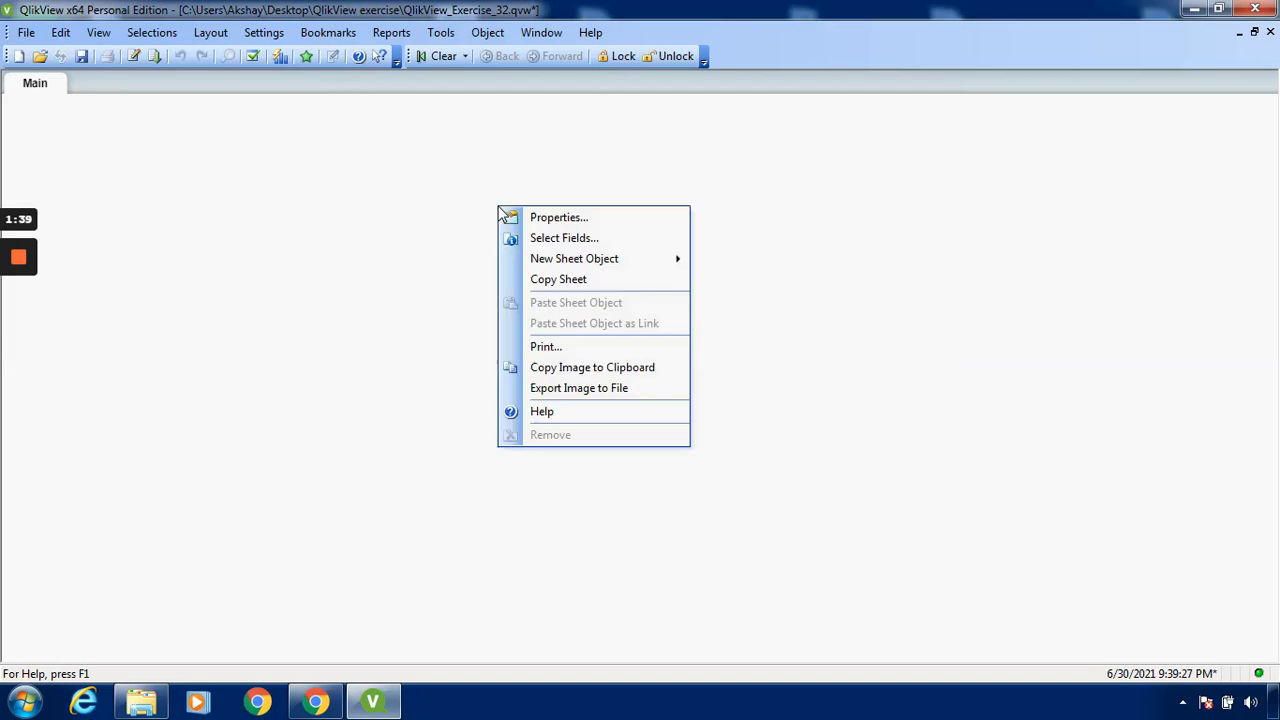
left_click(586, 259)
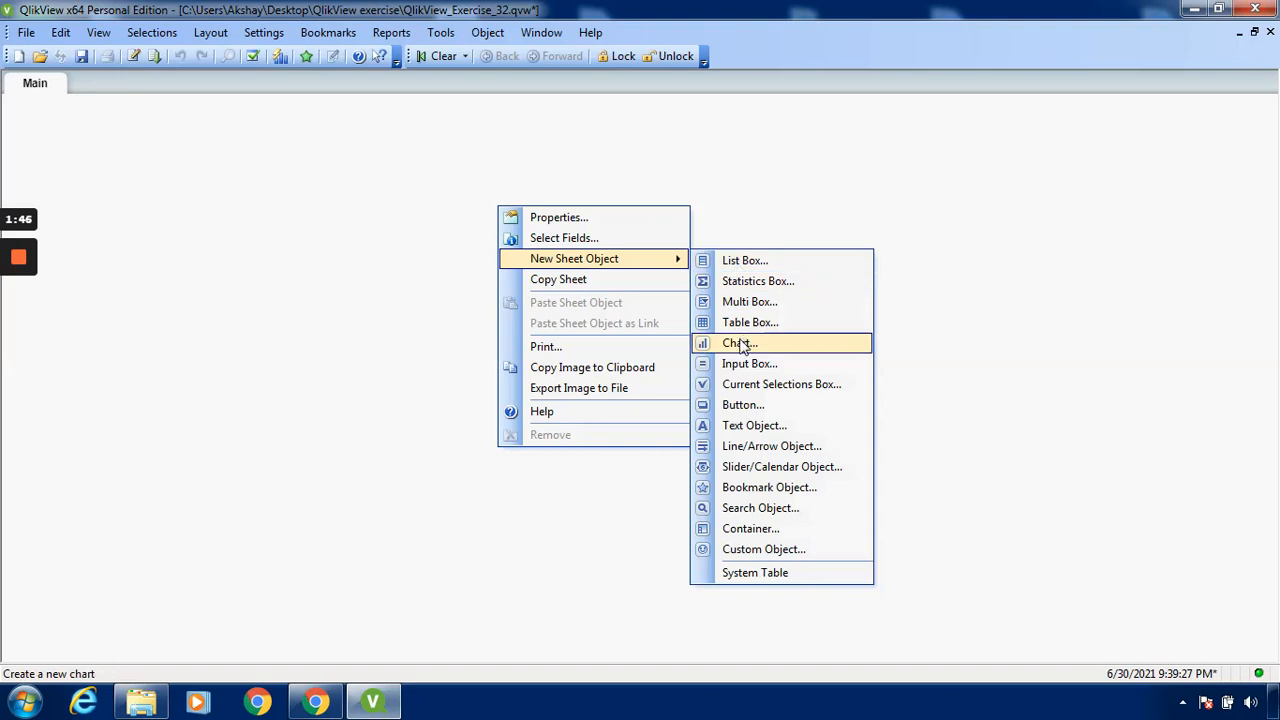
left_click(762, 476)
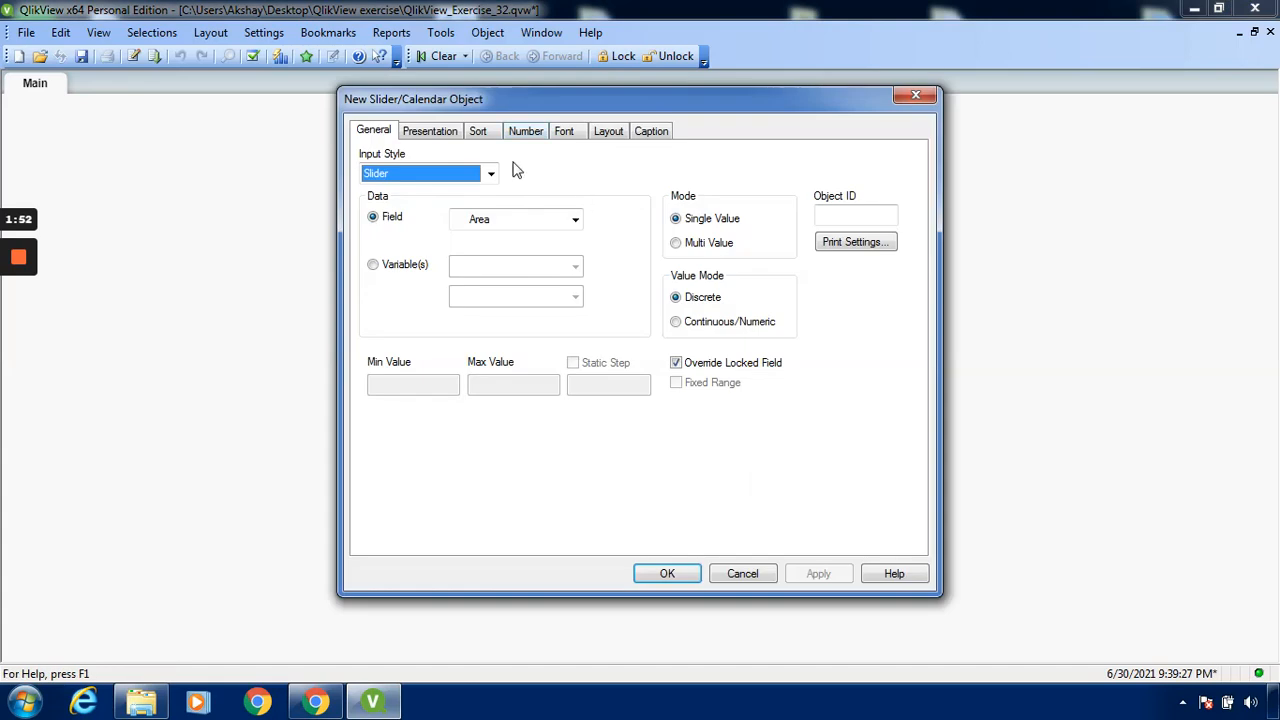
left_click(490, 174)
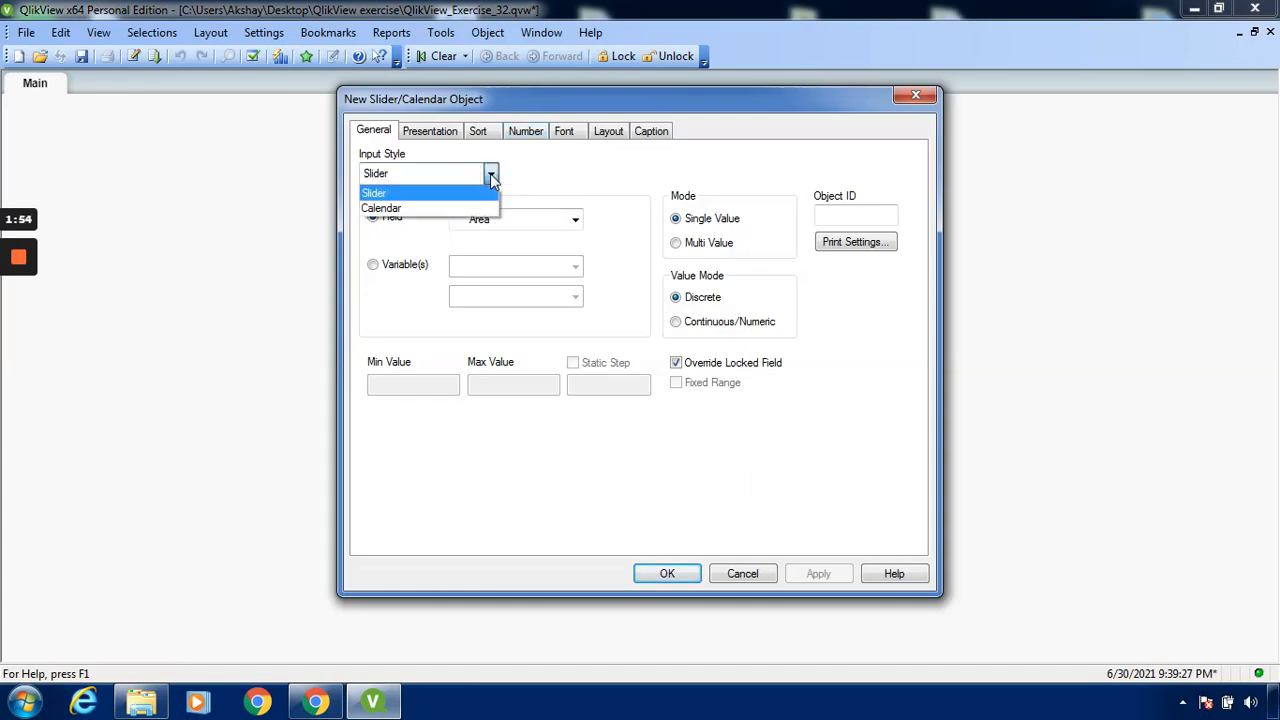
left_click(476, 208)
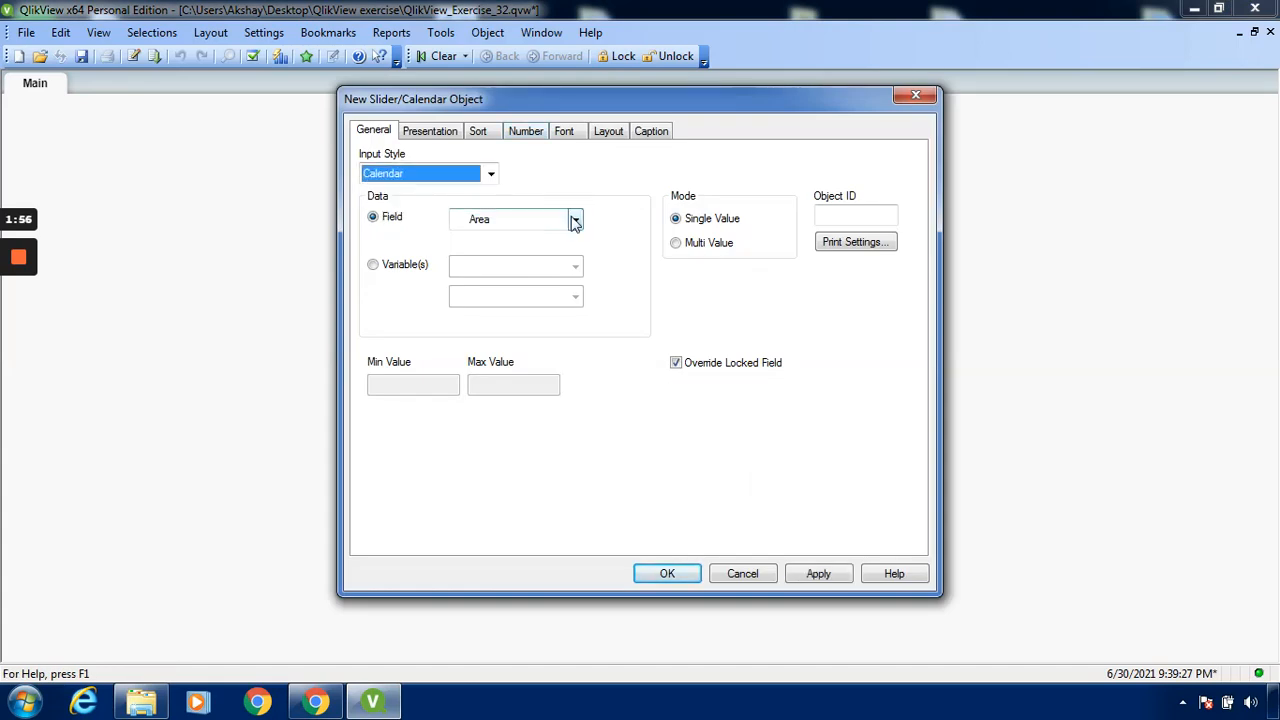
Step: Link the calendar object to the Order Date field, apply the setting, and place the object on the sheet
left_click(575, 220)
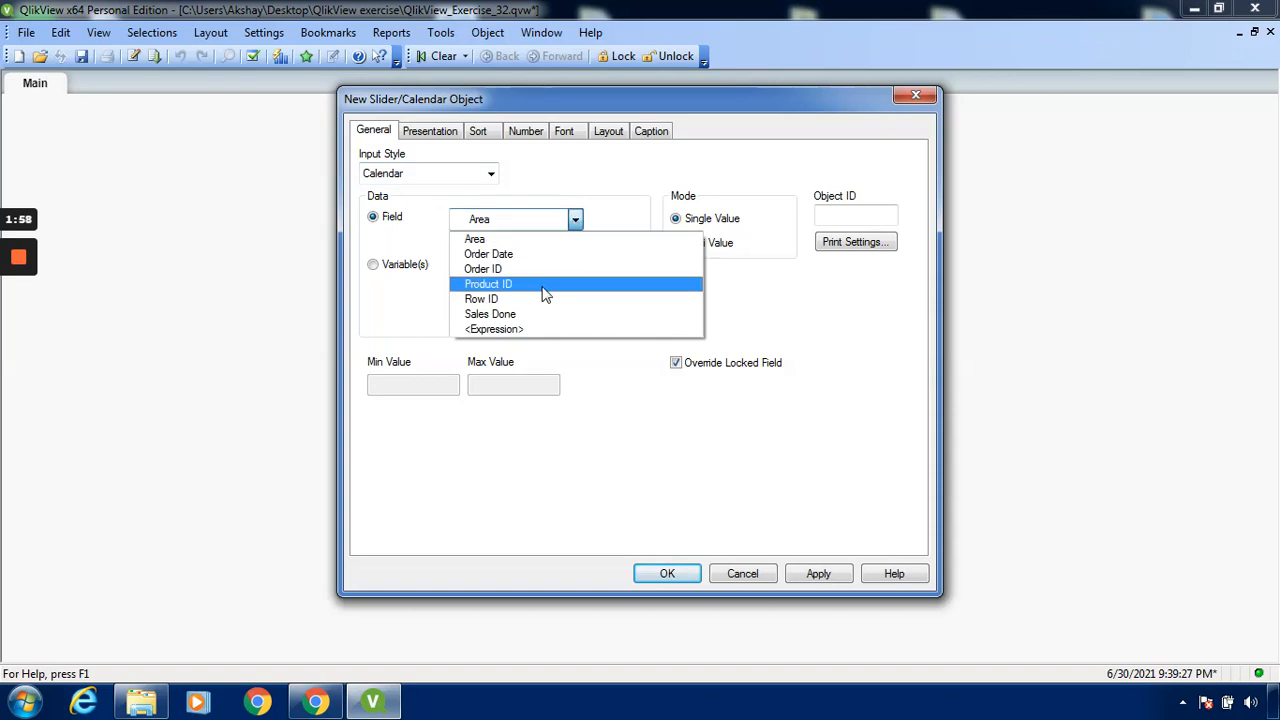
left_click(550, 256)
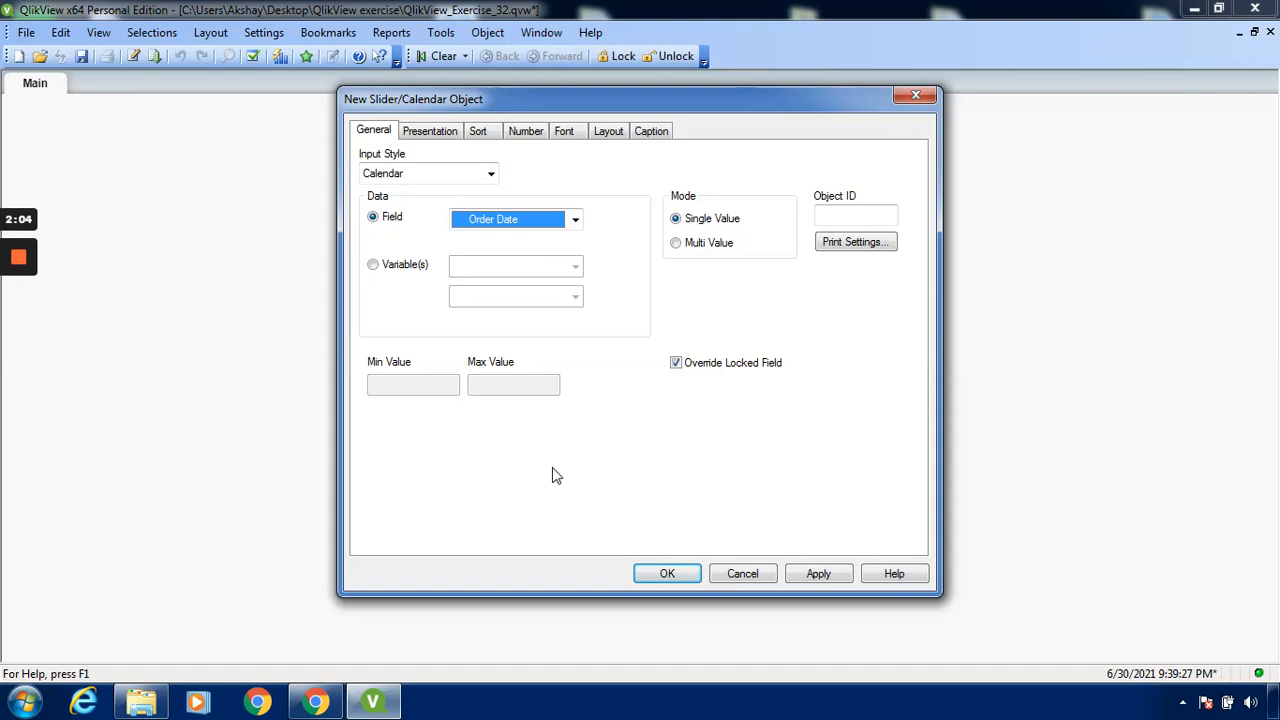
left_click(822, 574)
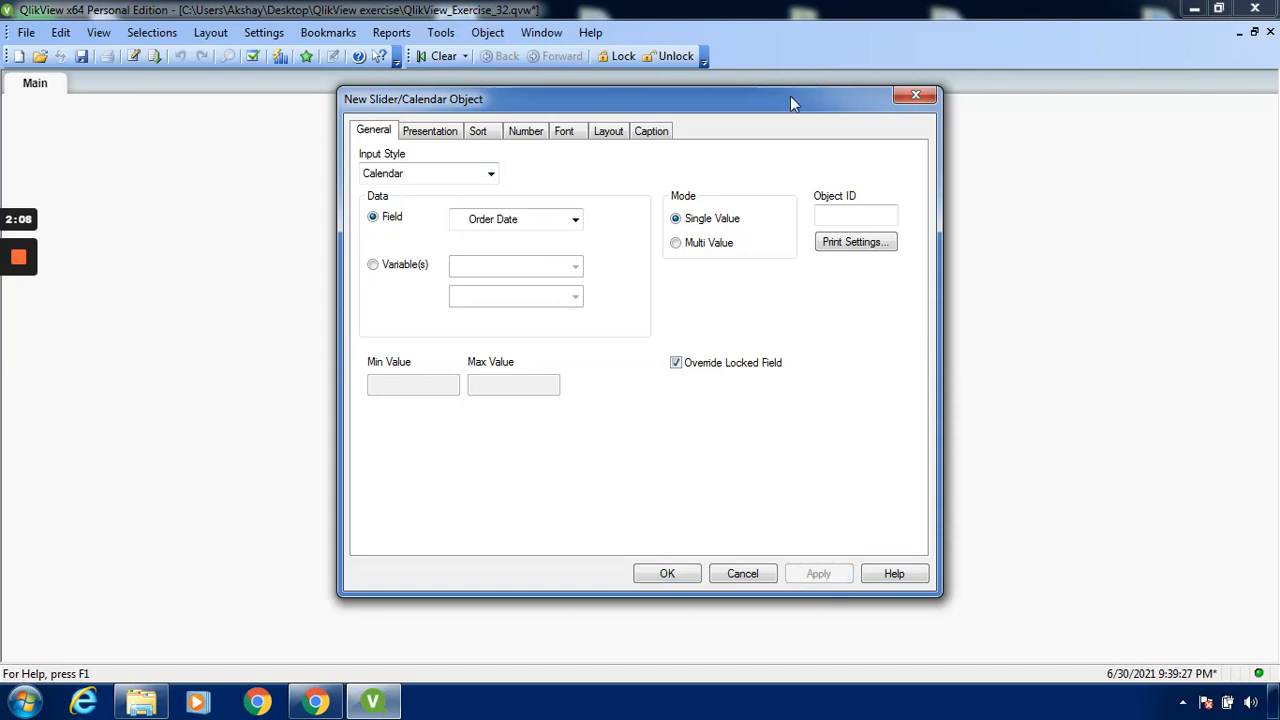
left_click_drag(790, 96, 575, 285)
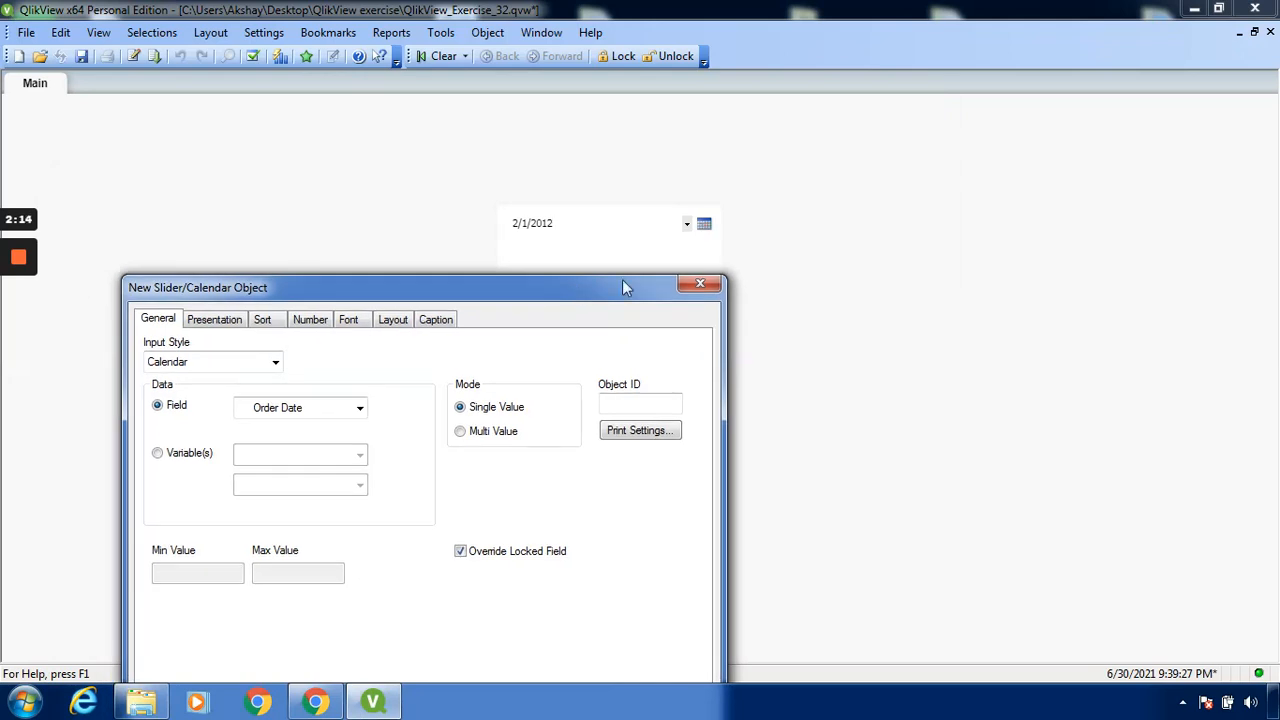
left_click_drag(623, 282, 596, 93)
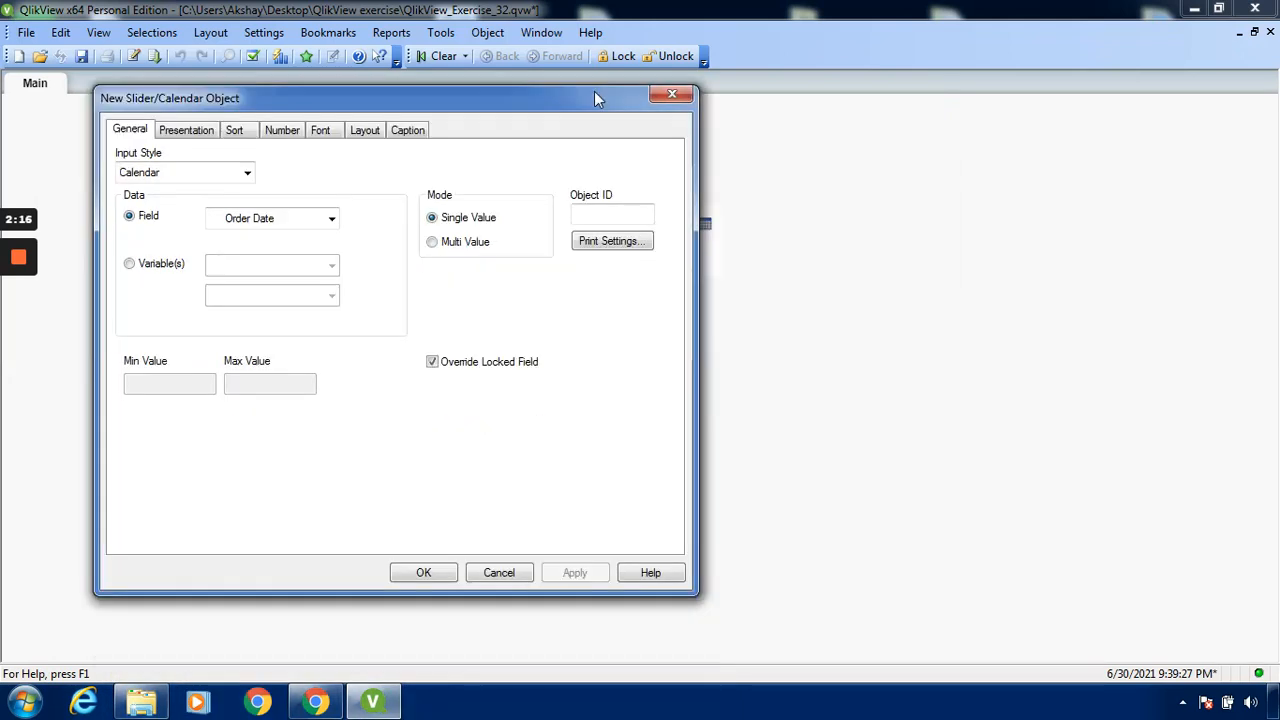
left_click(423, 572)
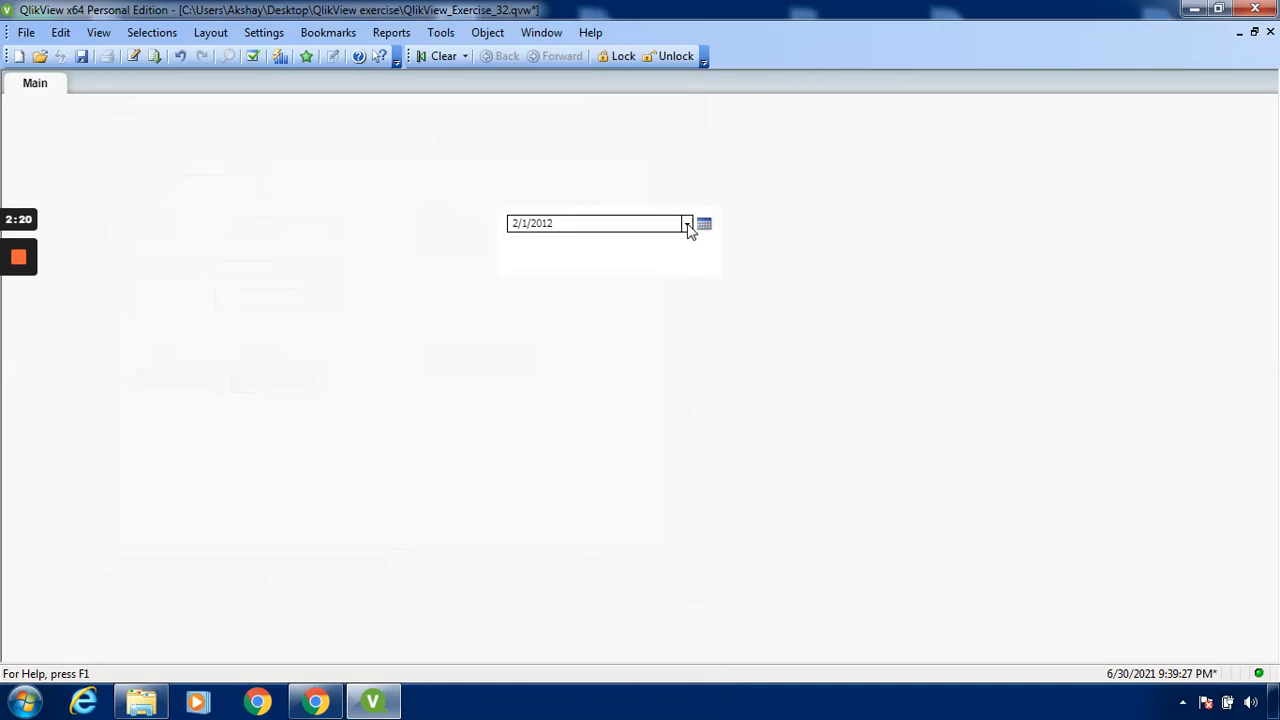
Step: Select 1/10/2012 in the calendar object's date list, dismissing the McAfee pop-up, and open the month view
left_click(687, 224)
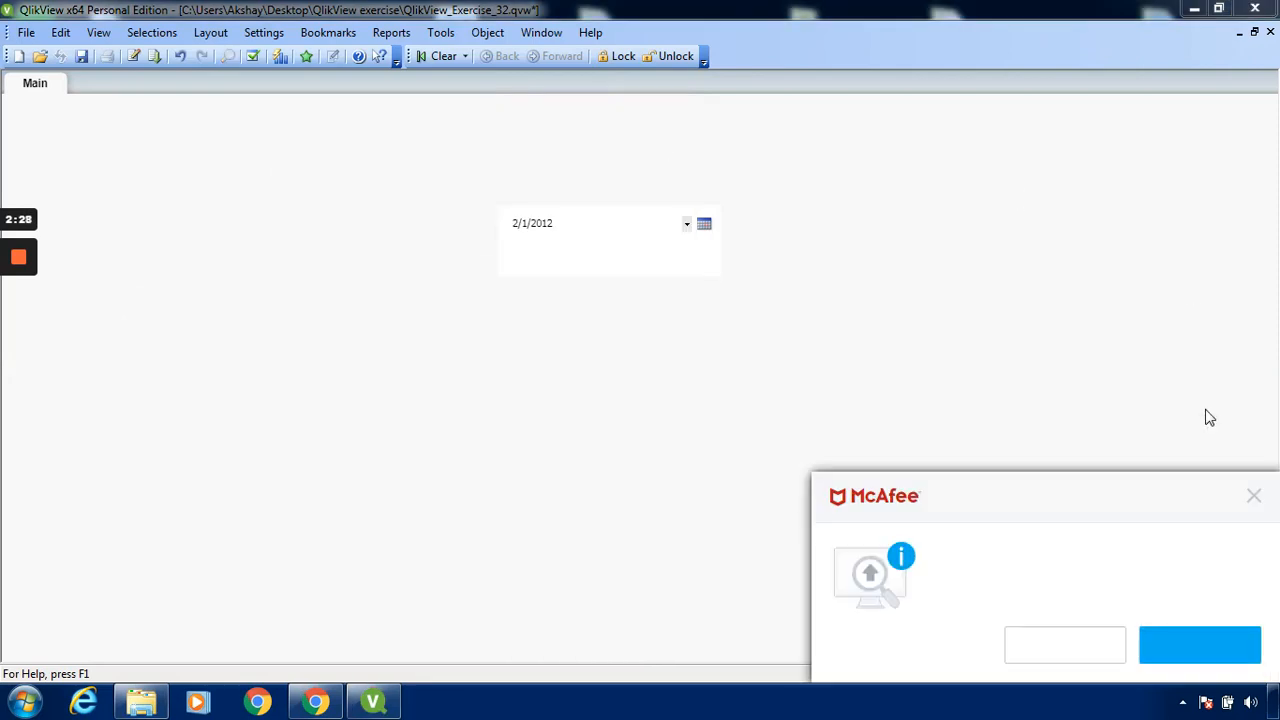
left_click(1253, 495)
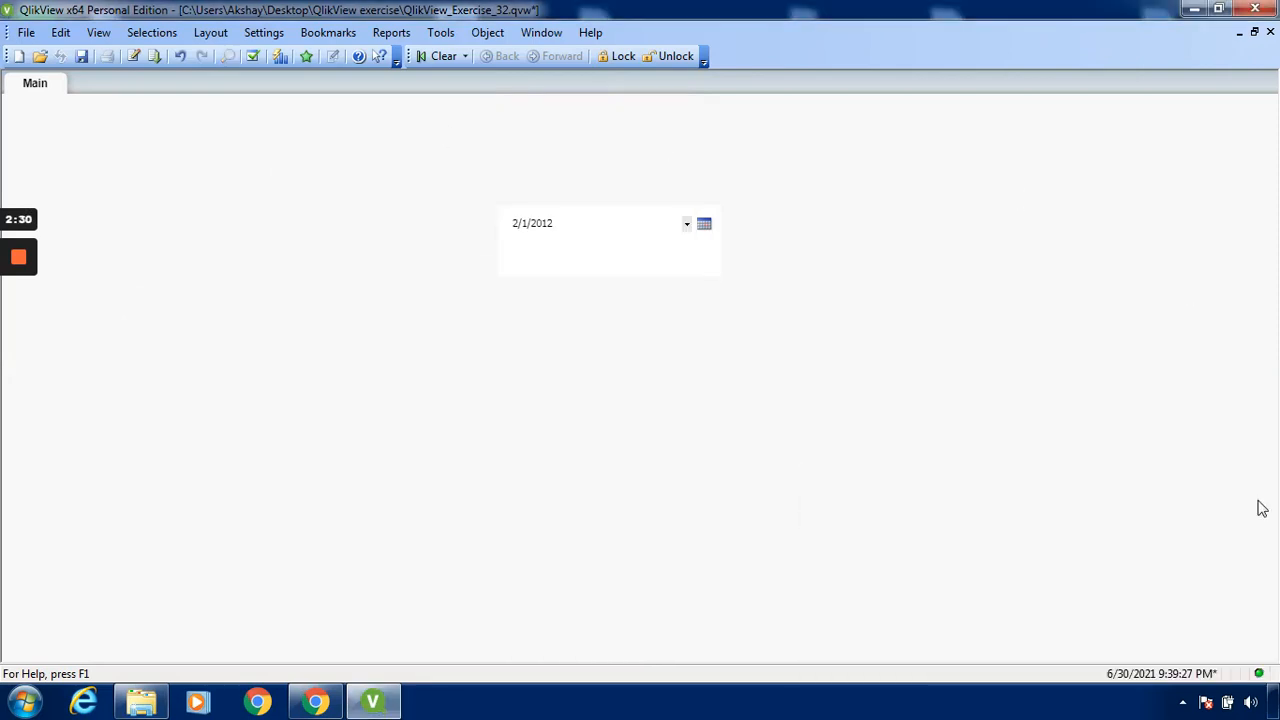
left_click(686, 226)
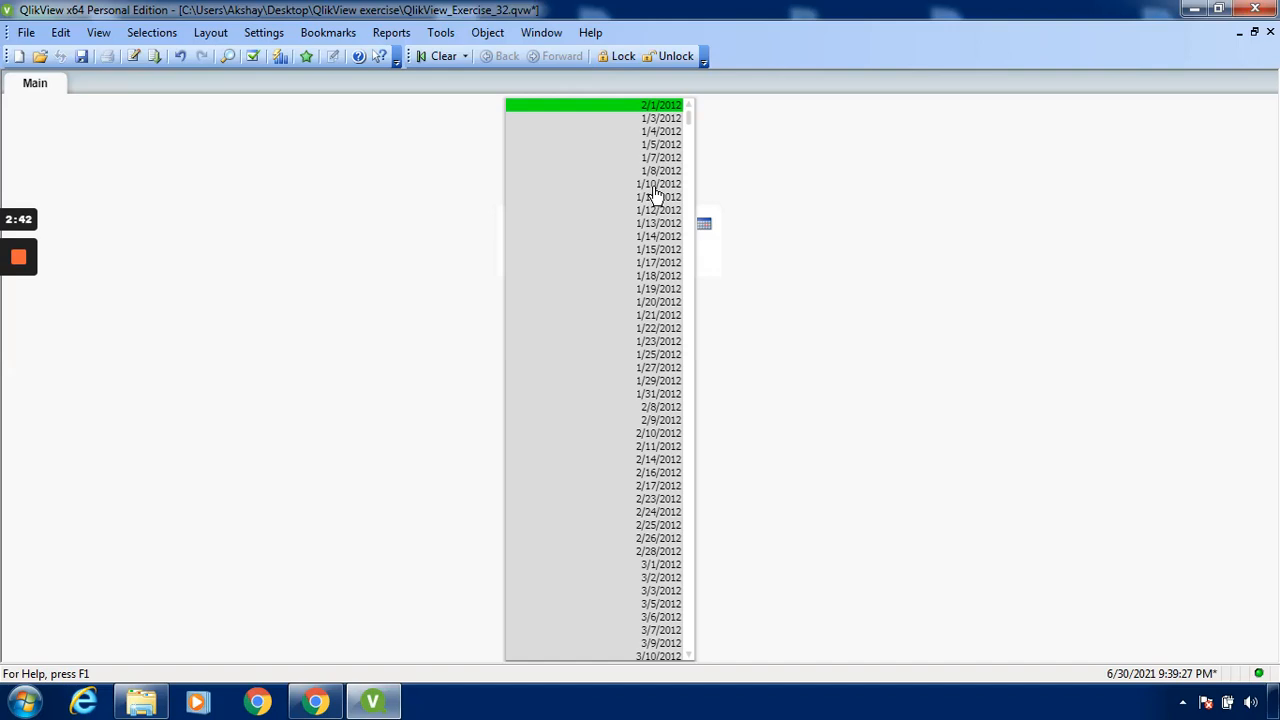
left_click(655, 193)
left_click(705, 226)
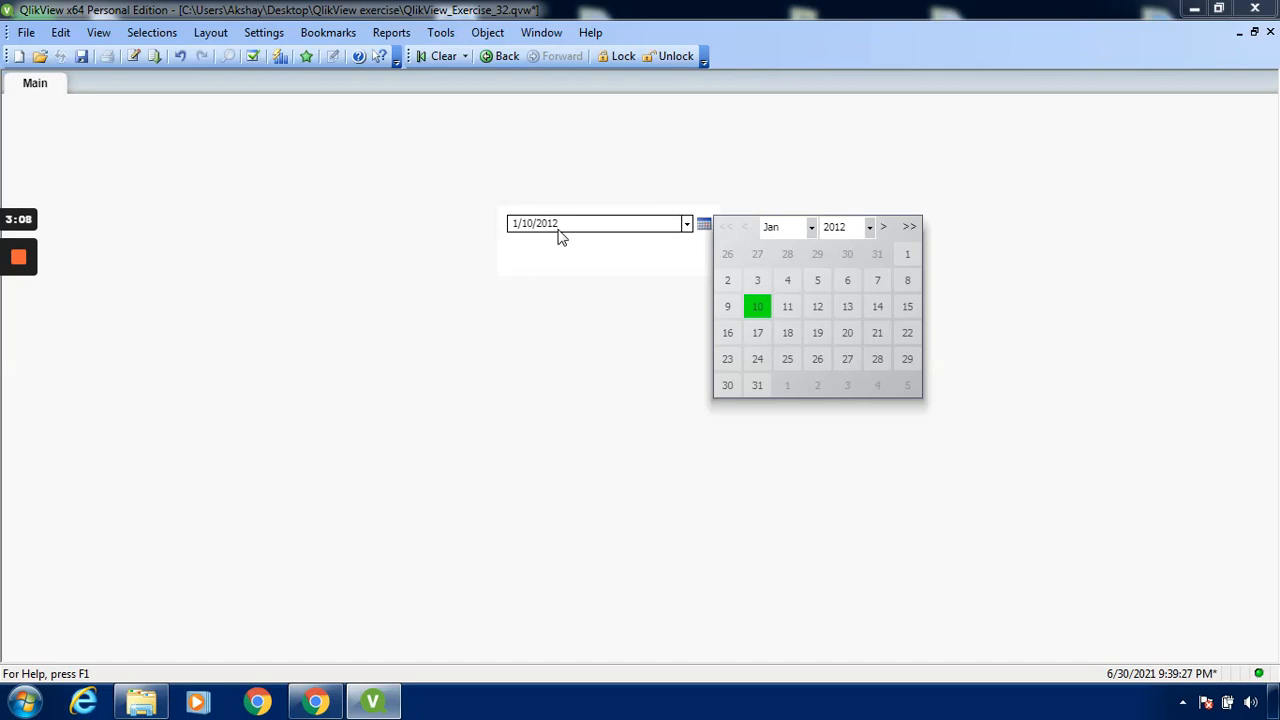
Step: Select 1/20/2015 in the calendar object's date list and open the month view for that date
left_click(687, 226)
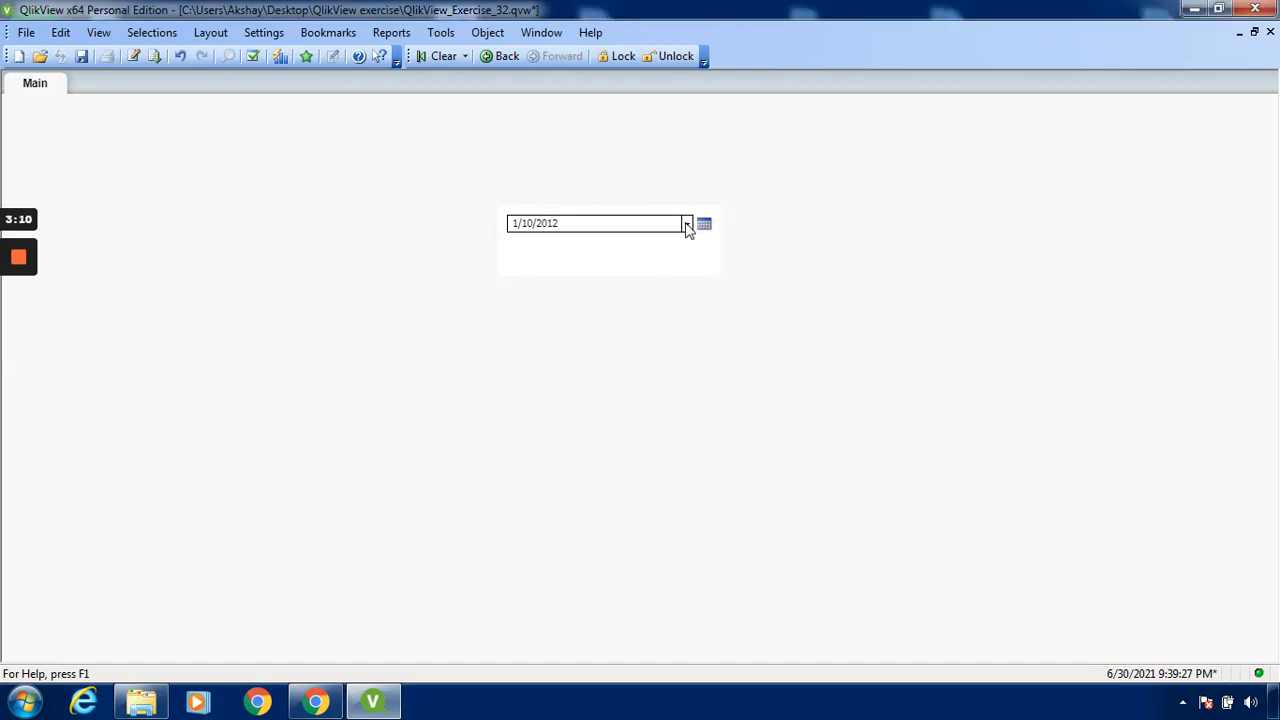
left_click(687, 226)
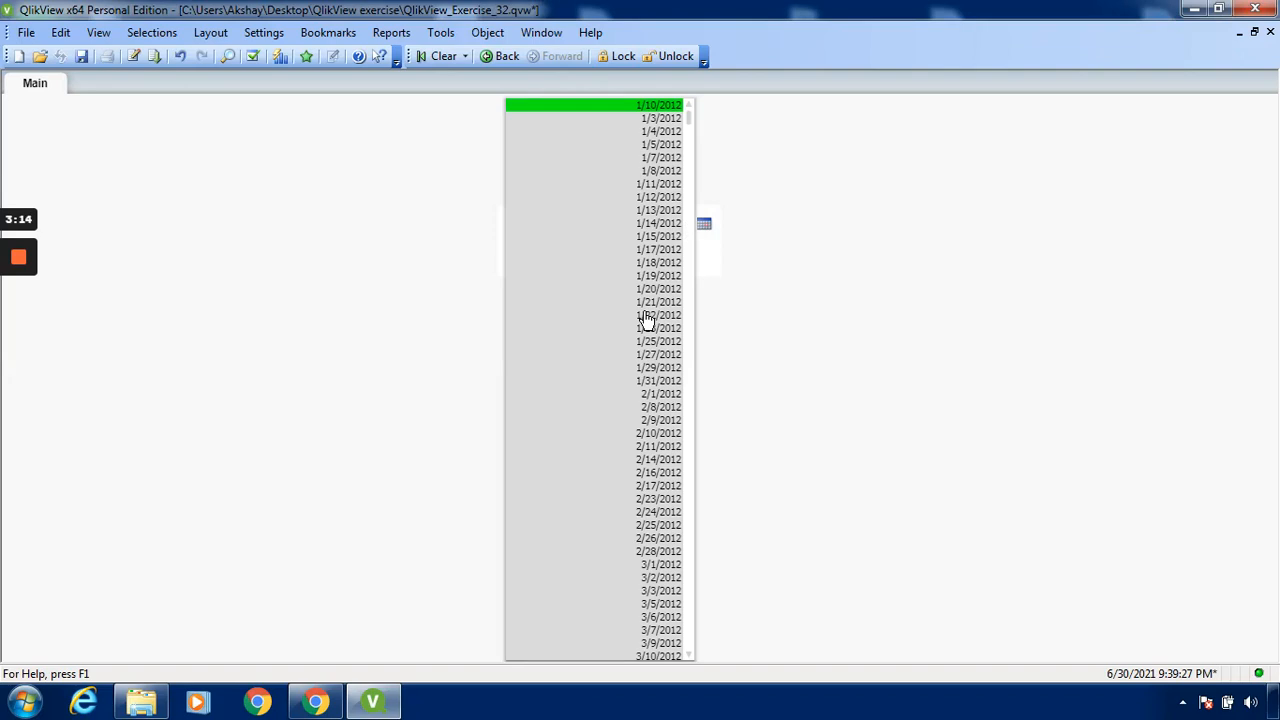
left_click(689, 590)
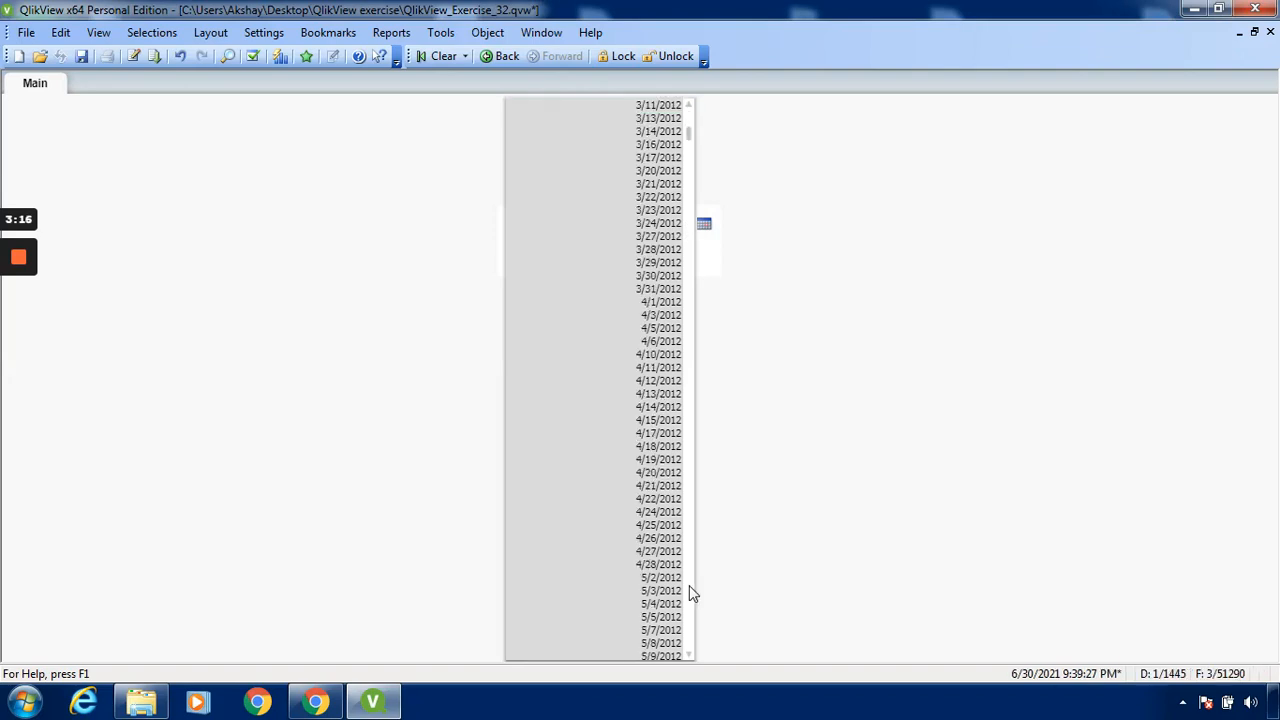
left_click(689, 588)
left_click(689, 588)
left_click(689, 588)
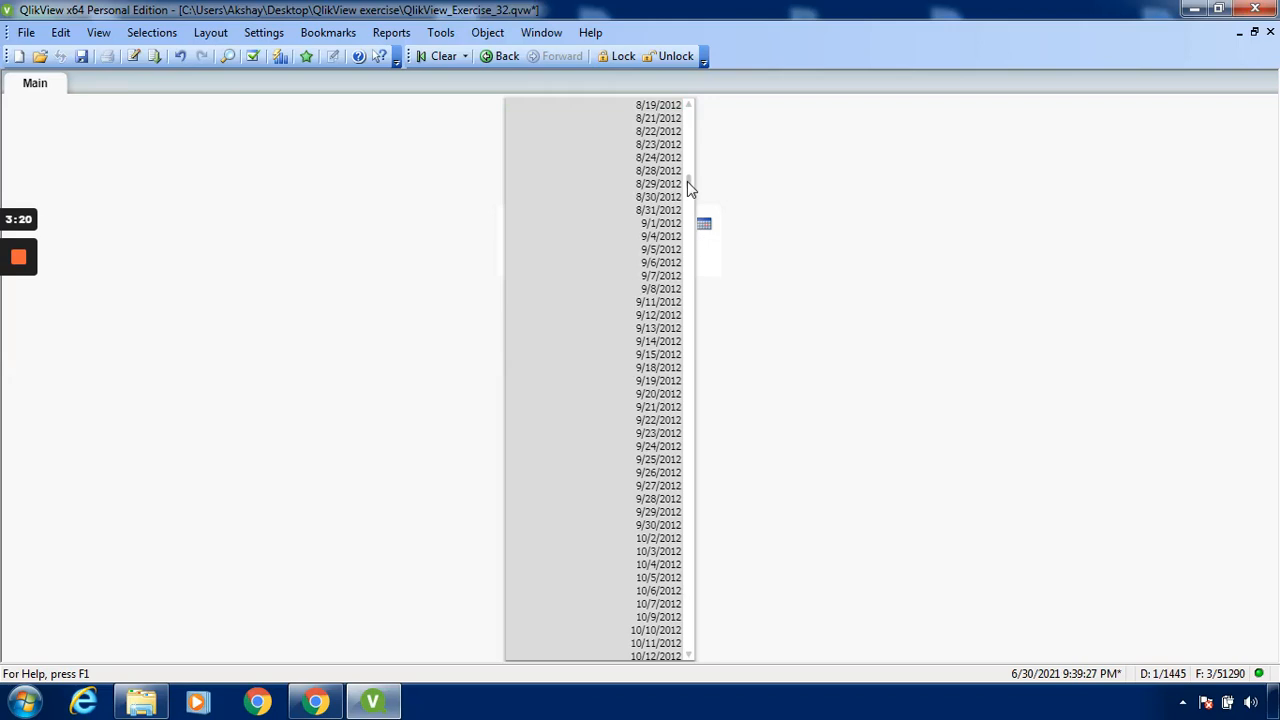
left_click_drag(687, 181, 697, 372)
scroll(697, 372, "down", 15)
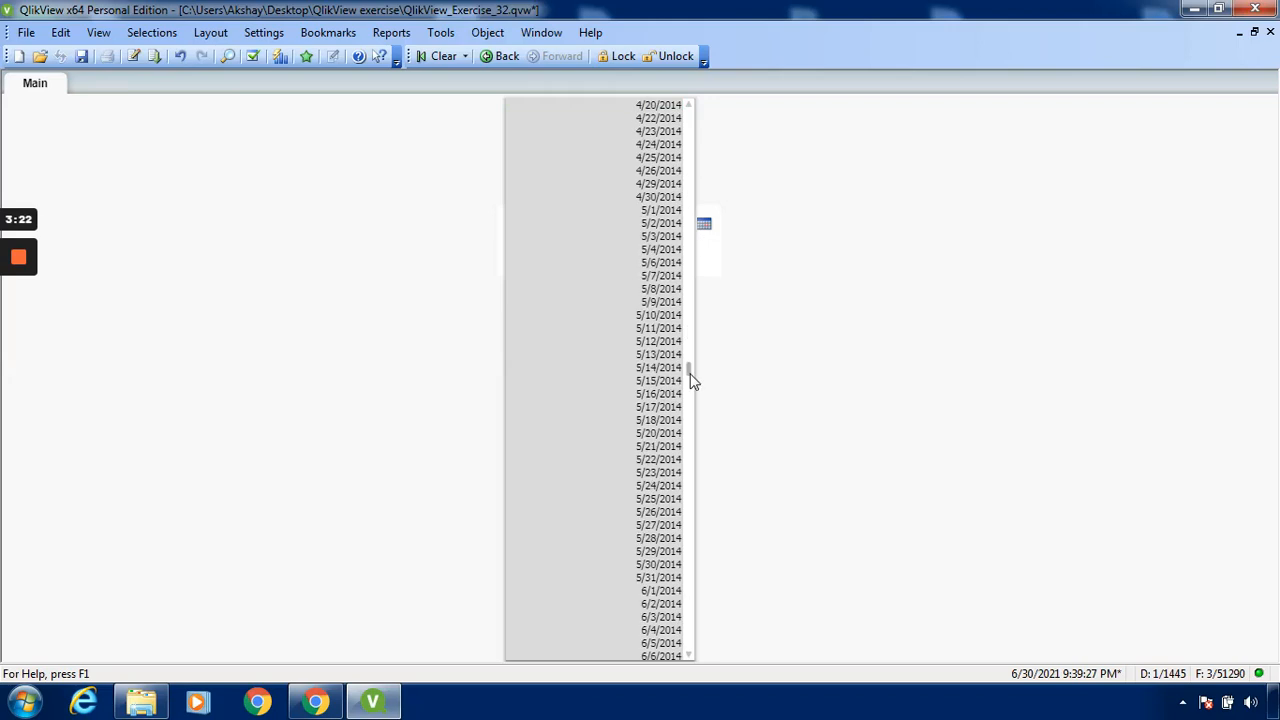
scroll(687, 452, "down", 12)
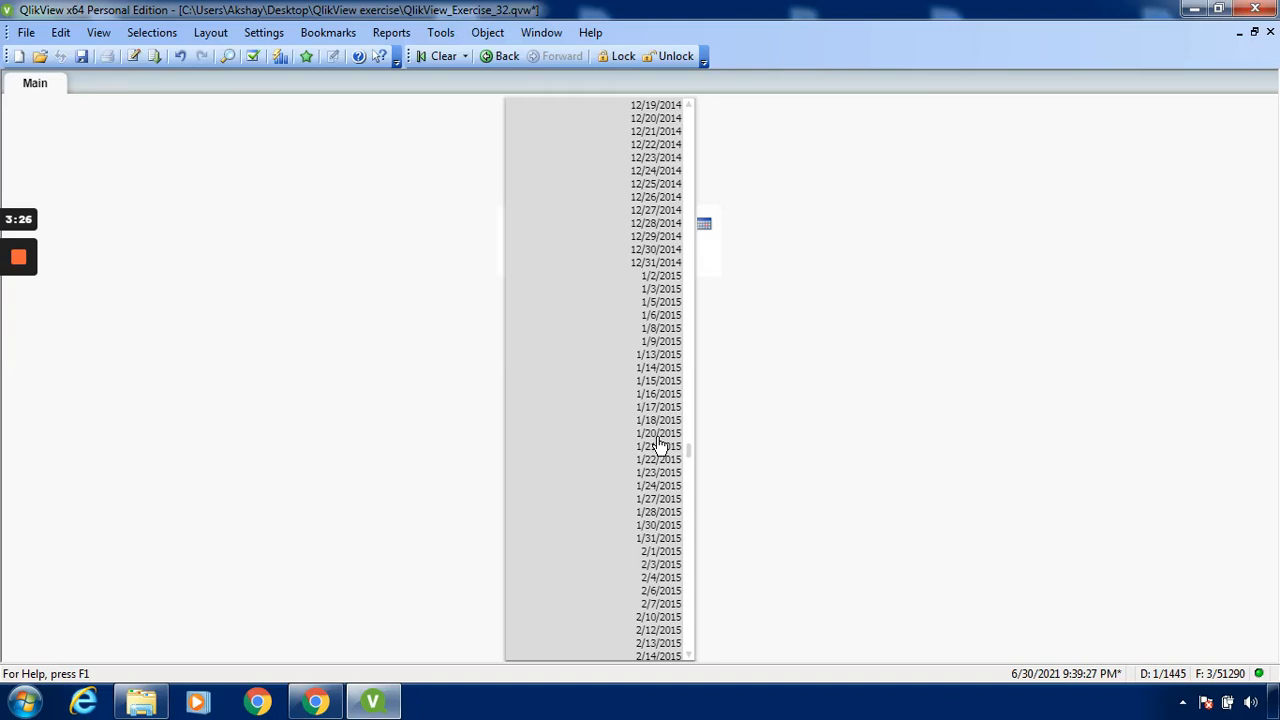
left_click(659, 436)
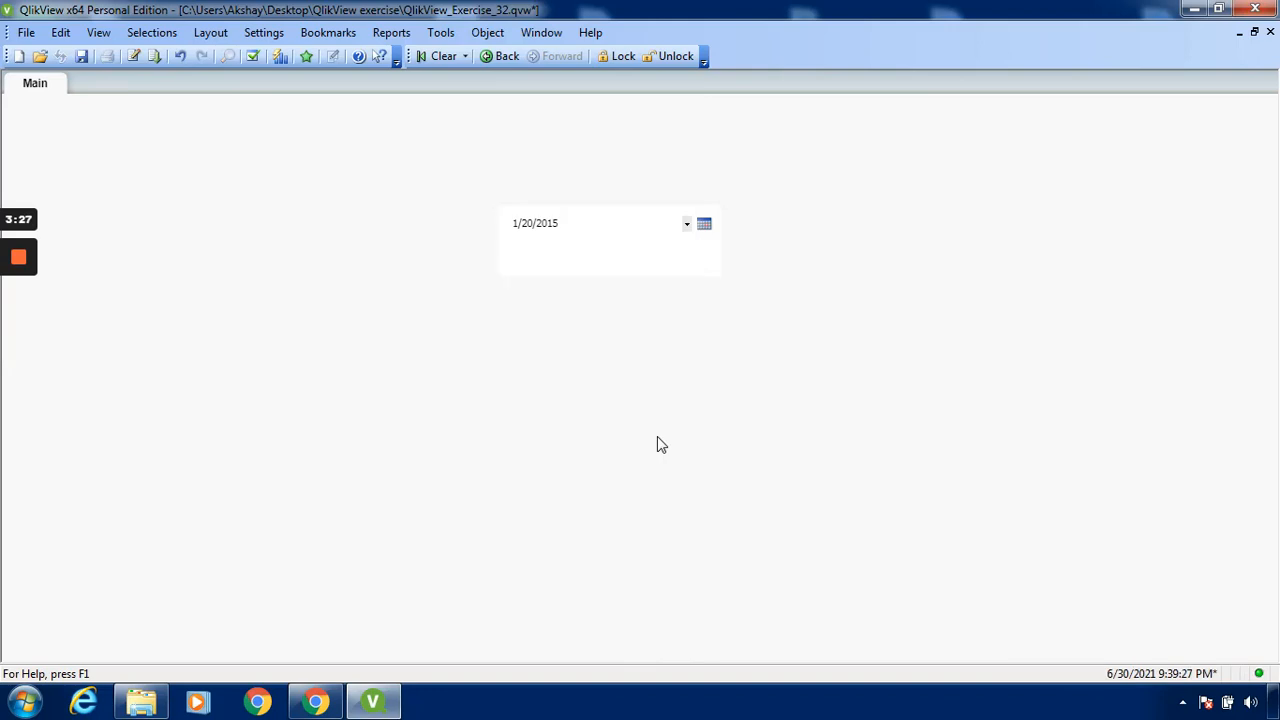
left_click(705, 228)
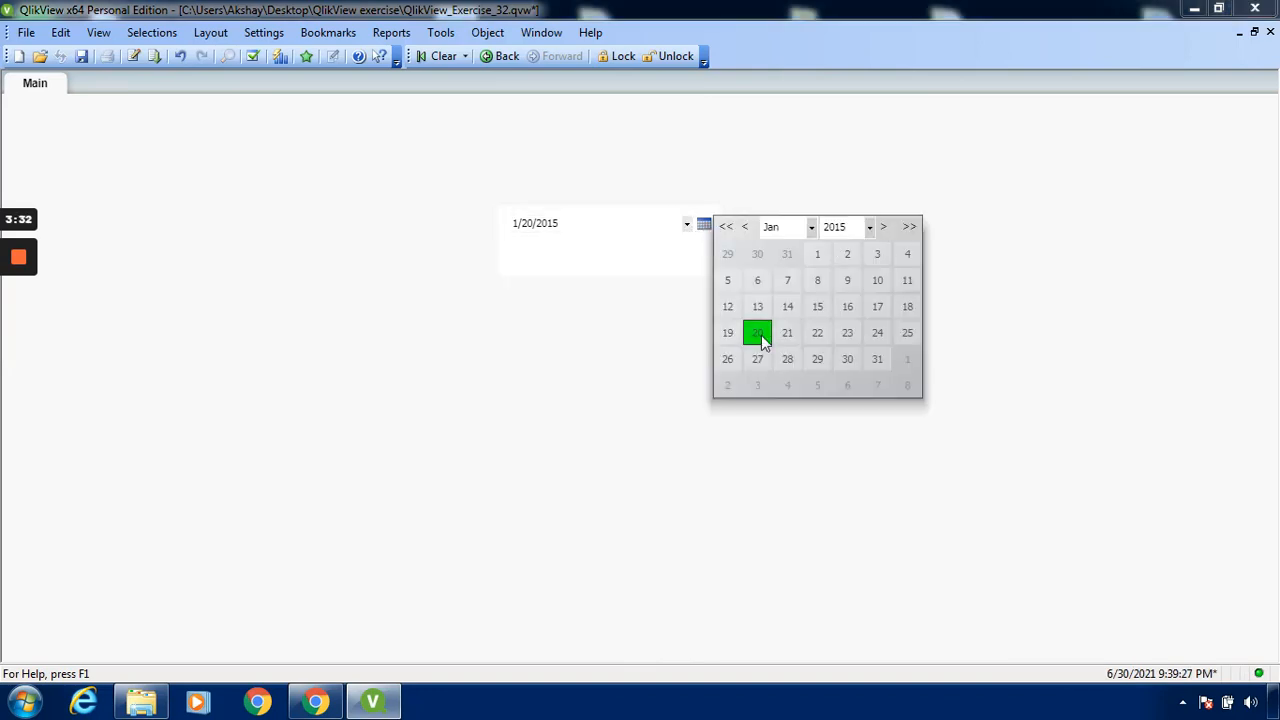